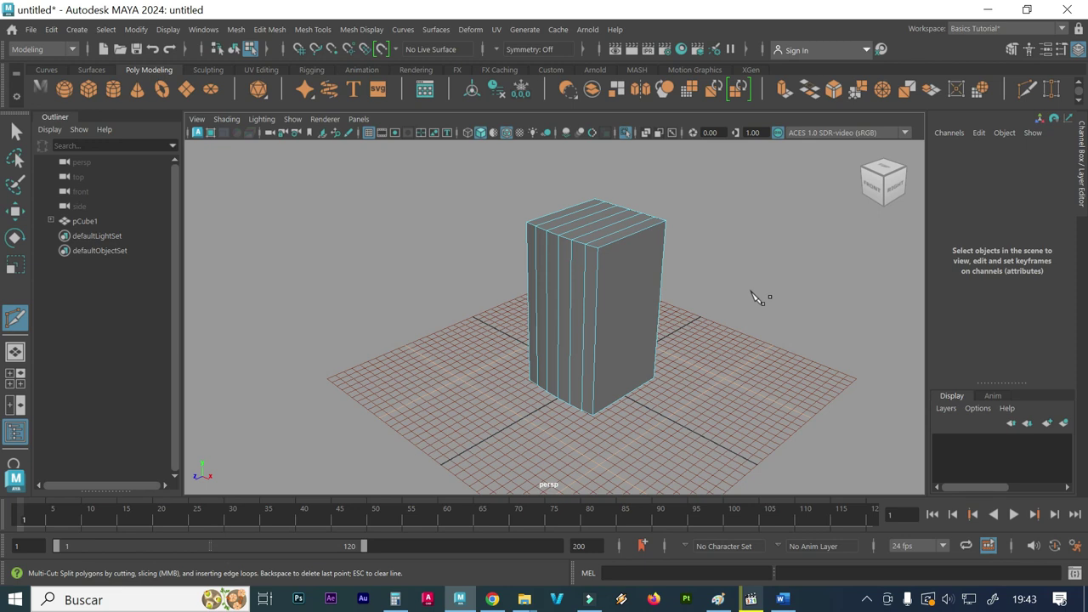
- Abandon the started Multi-Cut and select the whole pCube1 box in Object Mode
{"action": "left_click", "coordinate": [537, 383]}
{"action": "scroll", "coordinate": [529, 328], "scroll_direction": "up", "scroll_amount": 3}
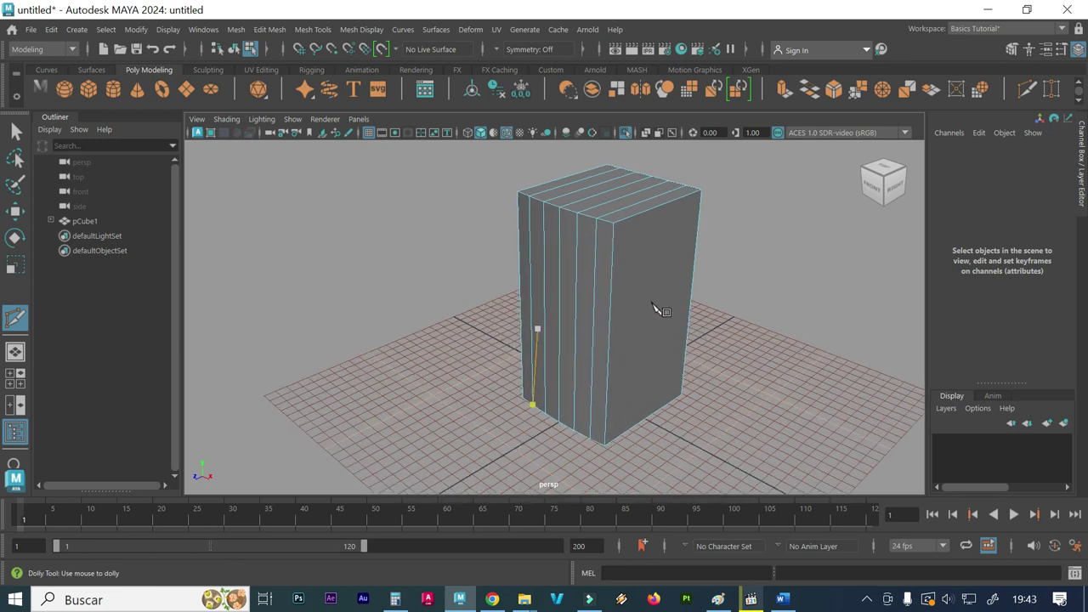
{"action": "mouse_move", "coordinate": [689, 309]}
{"action": "left_mouse_down", "text": "alt"}
{"action": "mouse_move", "coordinate": [721, 298]}
{"action": "mouse_move", "coordinate": [723, 323]}
{"action": "left_mouse_up", "text": "alt"}
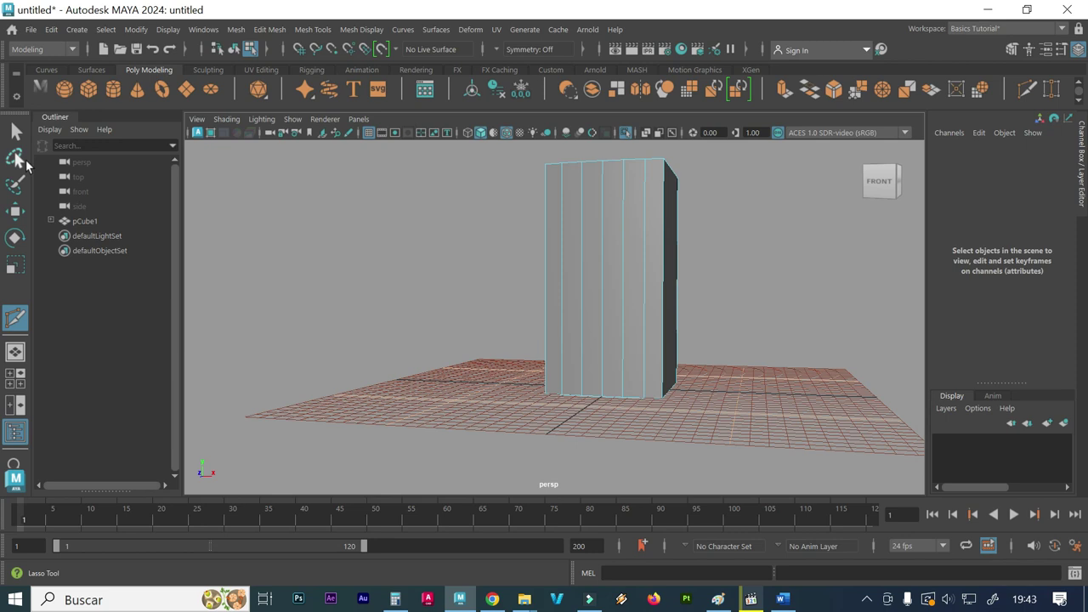
{"action": "left_click", "coordinate": [15, 132]}
{"action": "right_click_drag", "start_coordinate": [605, 277], "coordinate": [702, 144]}
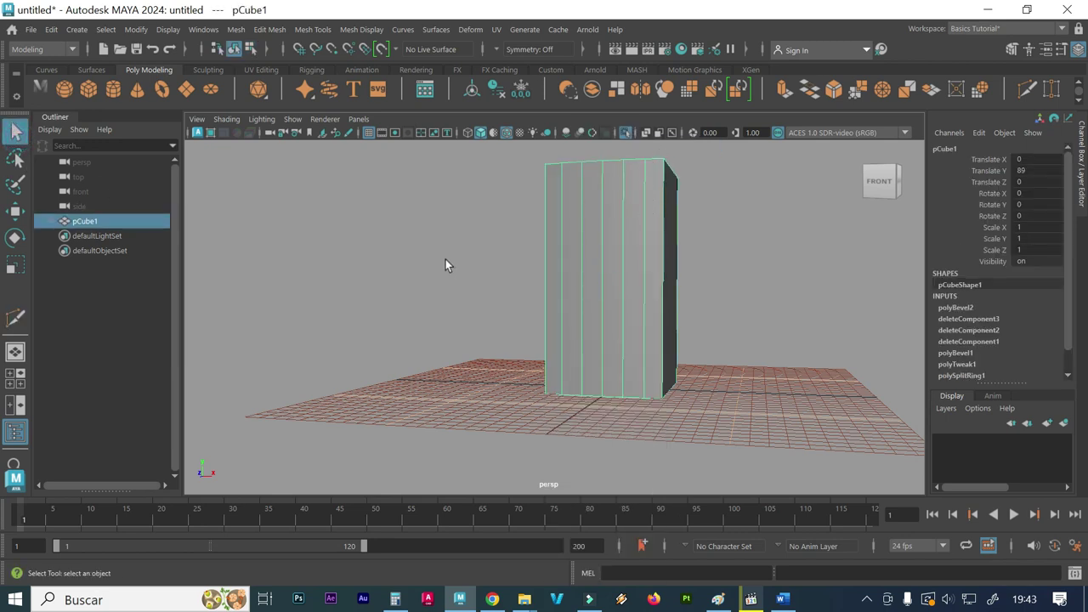
{"action": "left_click_drag", "start_coordinate": [447, 262], "coordinate": [456, 289], "text": "alt"}
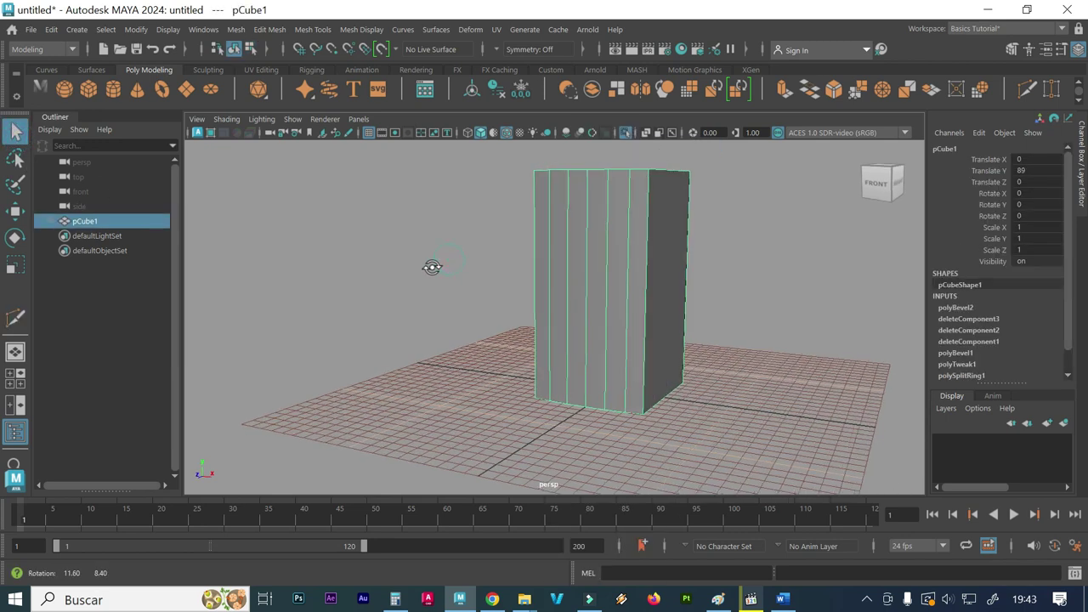
- Reselect pCube1 and activate Multi-Cut from the Shift+right-click marking menu
{"action": "left_click", "coordinate": [319, 32]}
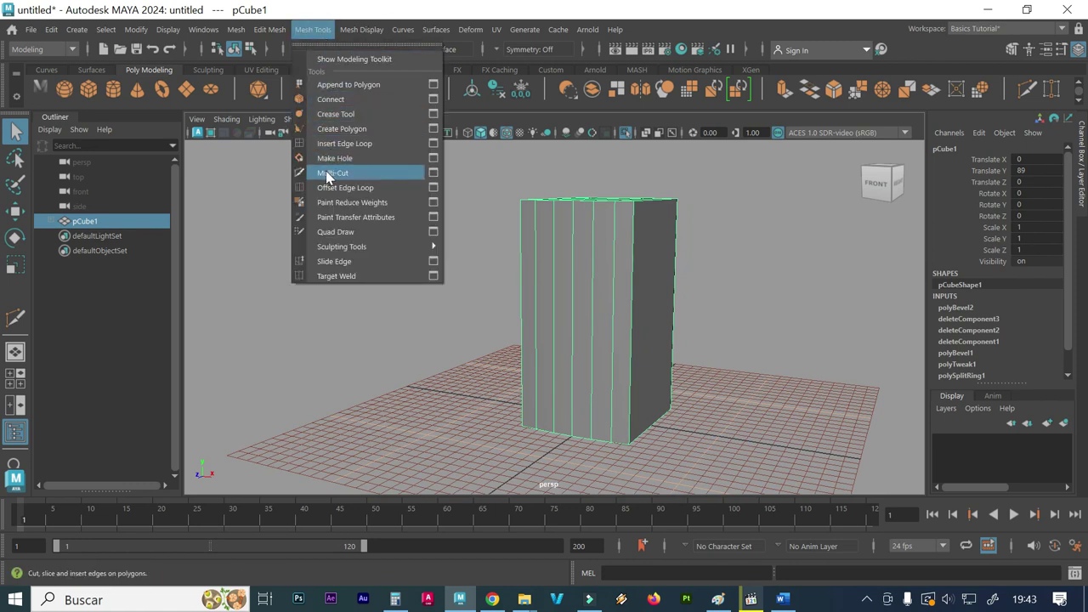
{"action": "left_click", "coordinate": [449, 352]}
{"action": "left_click", "coordinate": [580, 291]}
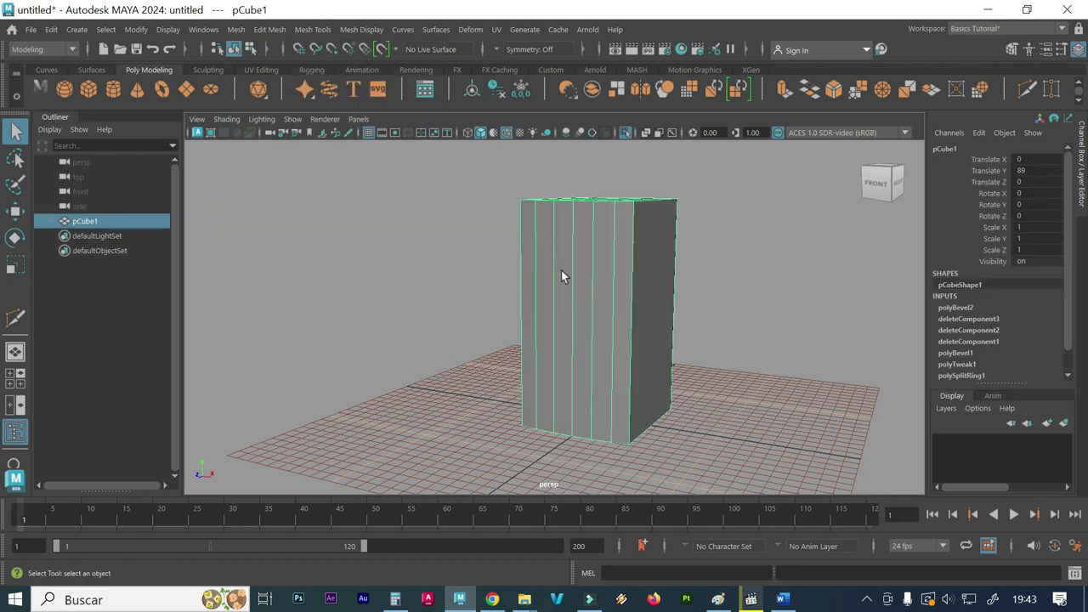
{"action": "right_click_drag", "start_coordinate": [560, 270], "coordinate": [489, 167], "text": "shift"}
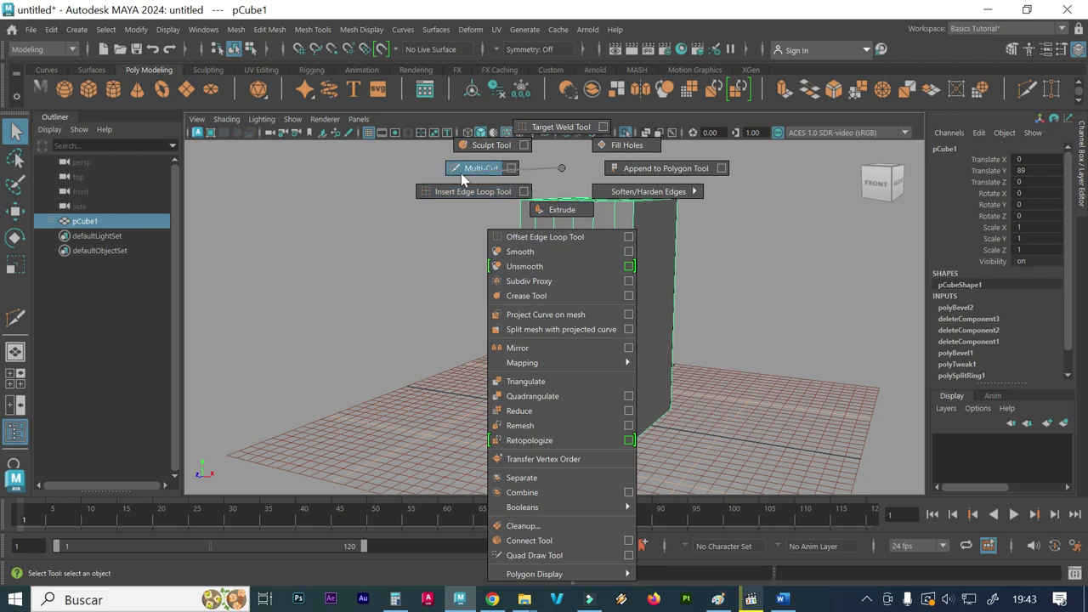
{"action": "right_click_drag", "start_coordinate": [461, 177], "coordinate": [468, 184], "text": "shift"}
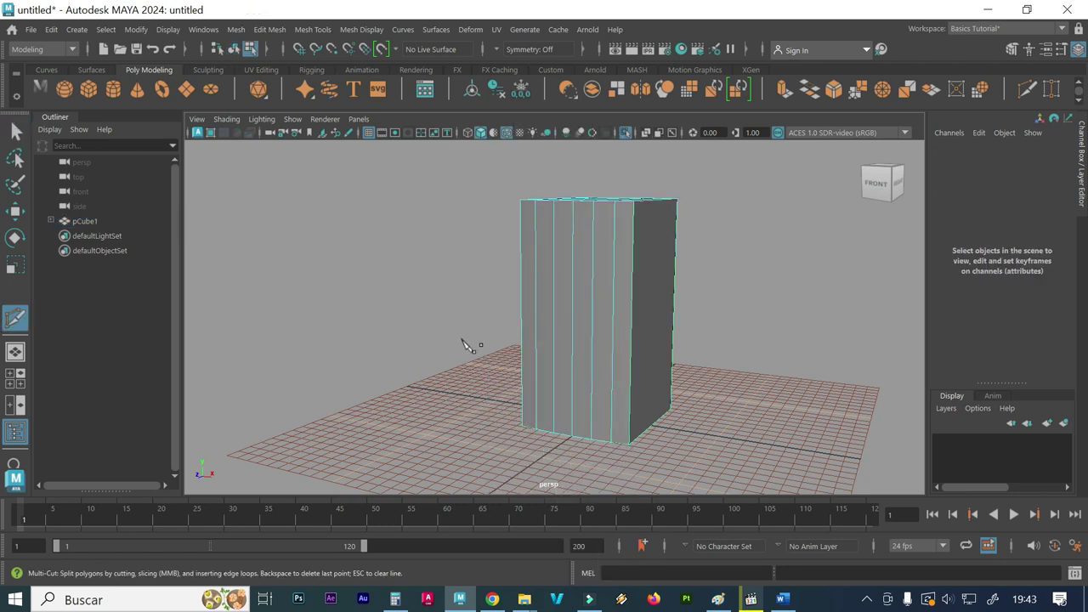
{"action": "left_click_drag", "start_coordinate": [463, 344], "coordinate": [498, 340], "text": "alt"}
{"action": "middle_click_drag", "start_coordinate": [581, 417], "coordinate": [561, 388], "text": "alt"}
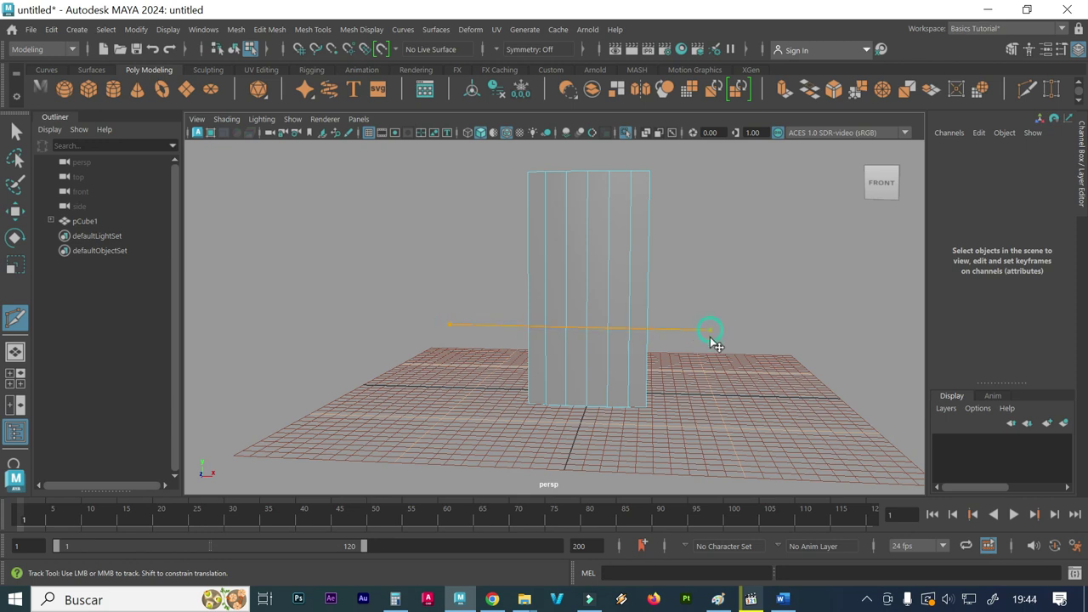
{"action": "mouse_move", "coordinate": [721, 354]}
{"action": "left_mouse_down", "text": "alt"}
{"action": "mouse_move", "coordinate": [523, 349]}
{"action": "mouse_move", "coordinate": [655, 351]}
{"action": "left_mouse_up", "text": "alt"}
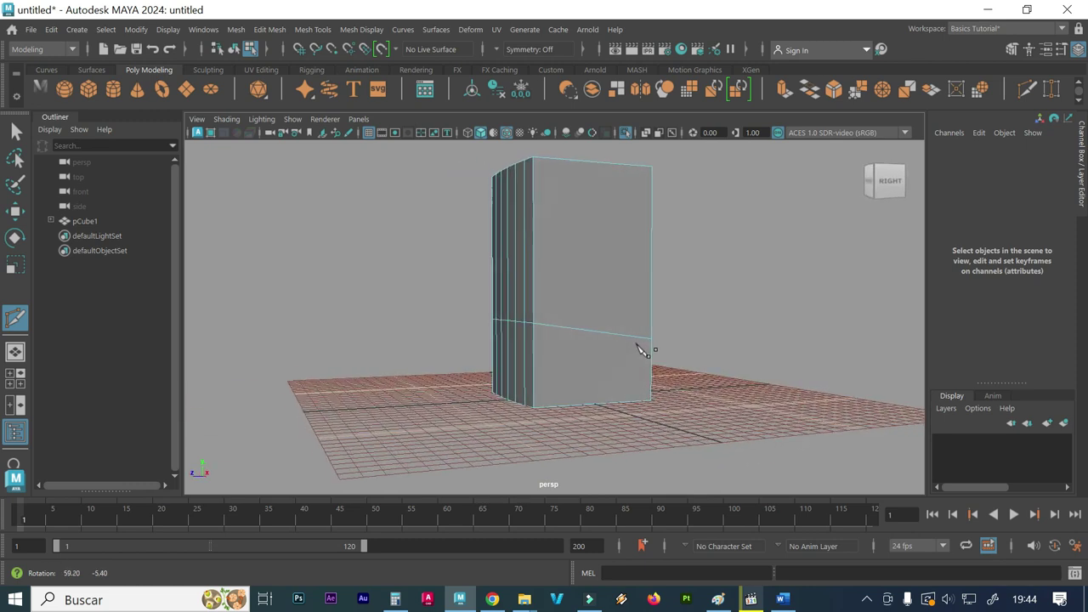
{"action": "right_click_drag", "start_coordinate": [656, 352], "coordinate": [644, 446], "text": "alt"}
{"action": "middle_click_drag", "start_coordinate": [643, 446], "coordinate": [577, 420], "text": "alt"}
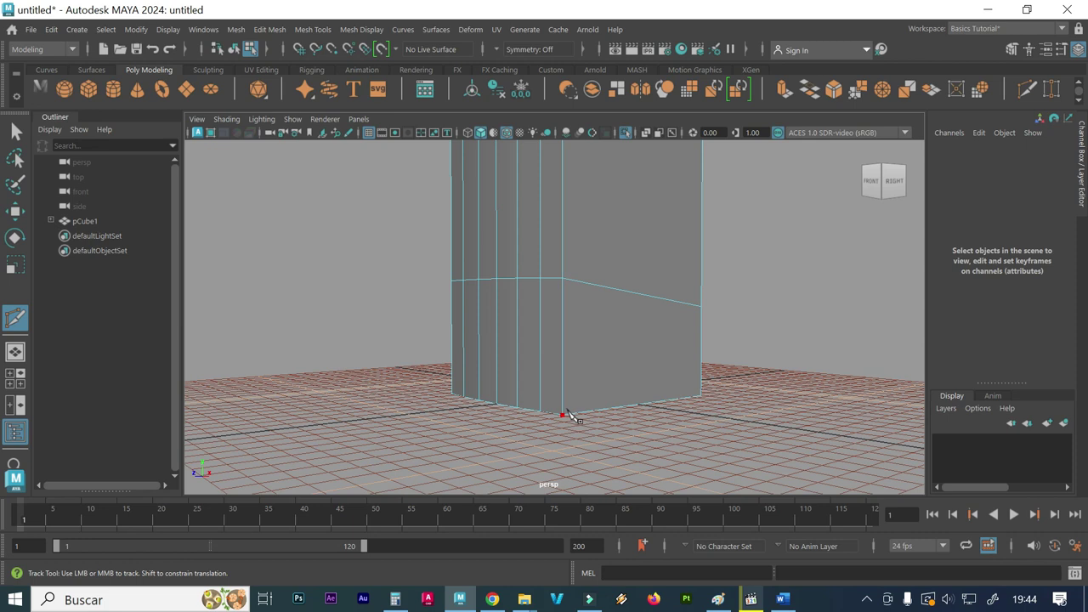
{"action": "left_click", "coordinate": [562, 414]}
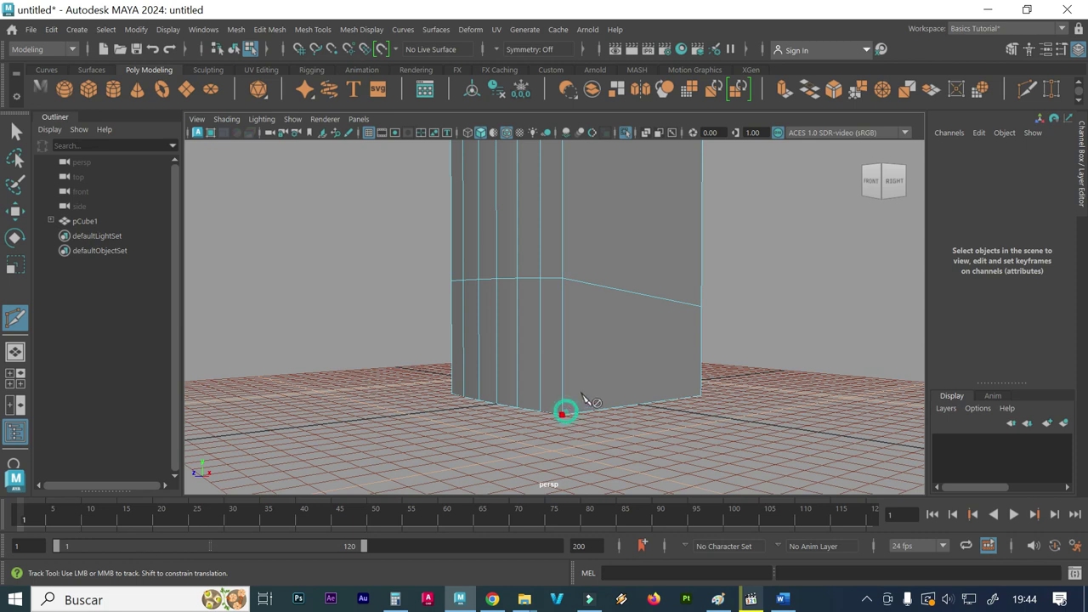
{"action": "left_click", "coordinate": [702, 364]}
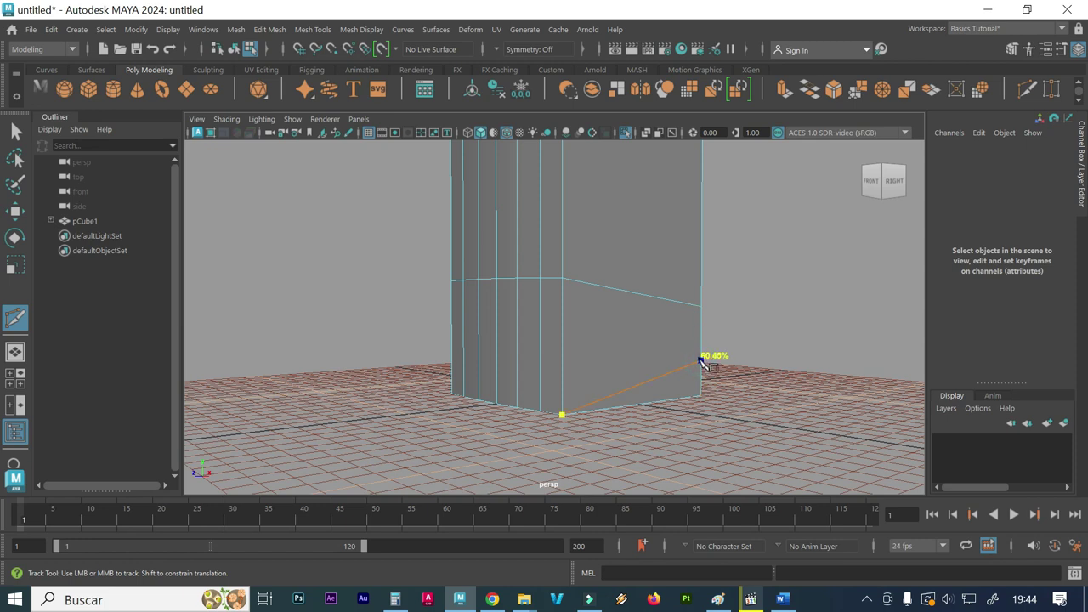
{"action": "mouse_move", "coordinate": [702, 362]}
{"action": "left_mouse_down"}
{"action": "mouse_move", "coordinate": [698, 369]}
{"action": "mouse_move", "coordinate": [701, 307]}
{"action": "left_mouse_up"}
{"action": "left_click", "coordinate": [701, 307]}
{"action": "mouse_move", "coordinate": [764, 352]}
{"action": "left_mouse_down", "text": "alt"}
{"action": "mouse_move", "coordinate": [456, 350]}
{"action": "mouse_move", "coordinate": [751, 349]}
{"action": "left_mouse_up", "text": "alt"}
{"action": "mouse_move", "coordinate": [752, 348]}
{"action": "right_mouse_down", "text": "alt"}
{"action": "mouse_move", "coordinate": [767, 357]}
{"action": "mouse_move", "coordinate": [566, 334]}
{"action": "right_mouse_up", "text": "alt"}
{"action": "left_click_drag", "start_coordinate": [485, 316], "coordinate": [488, 328], "text": "alt"}
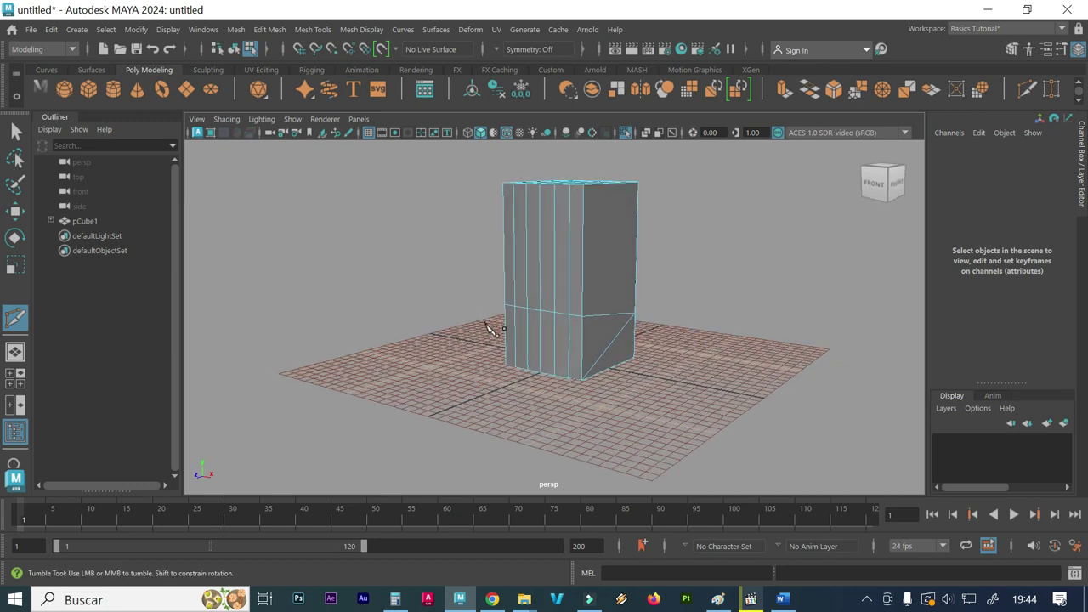
{"action": "key", "text": "ctrl+z"}
{"action": "key", "text": "ctrl+z"}
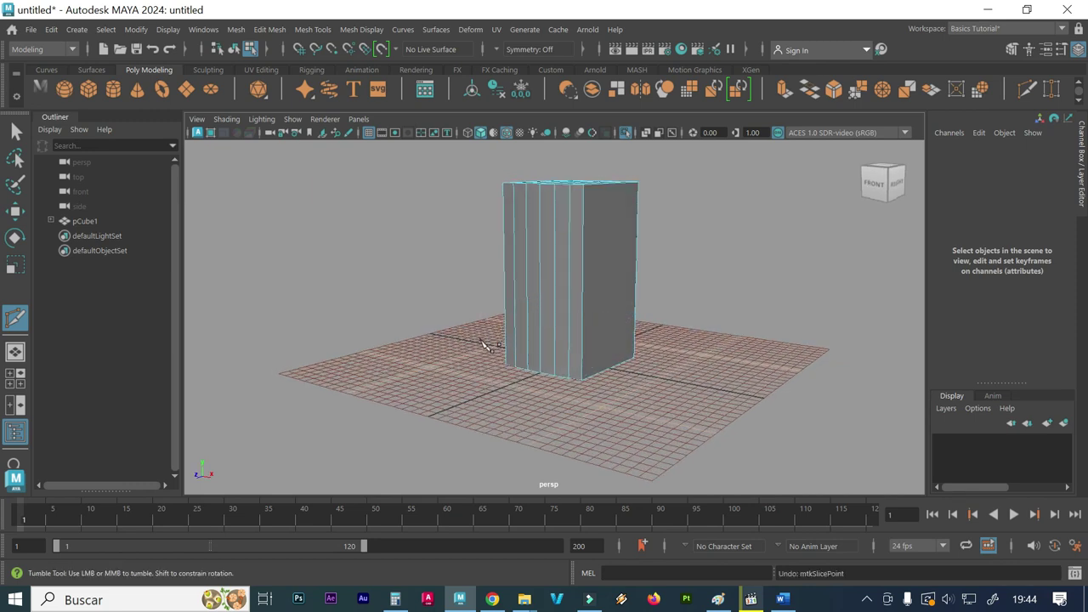
{"action": "left_click_drag", "start_coordinate": [483, 344], "coordinate": [529, 357], "text": "alt"}
{"action": "mouse_move", "coordinate": [529, 357]}
{"action": "middle_mouse_down", "text": "alt"}
{"action": "mouse_move", "coordinate": [510, 340]}
{"action": "mouse_move", "coordinate": [502, 360]}
{"action": "middle_mouse_up", "text": "alt"}
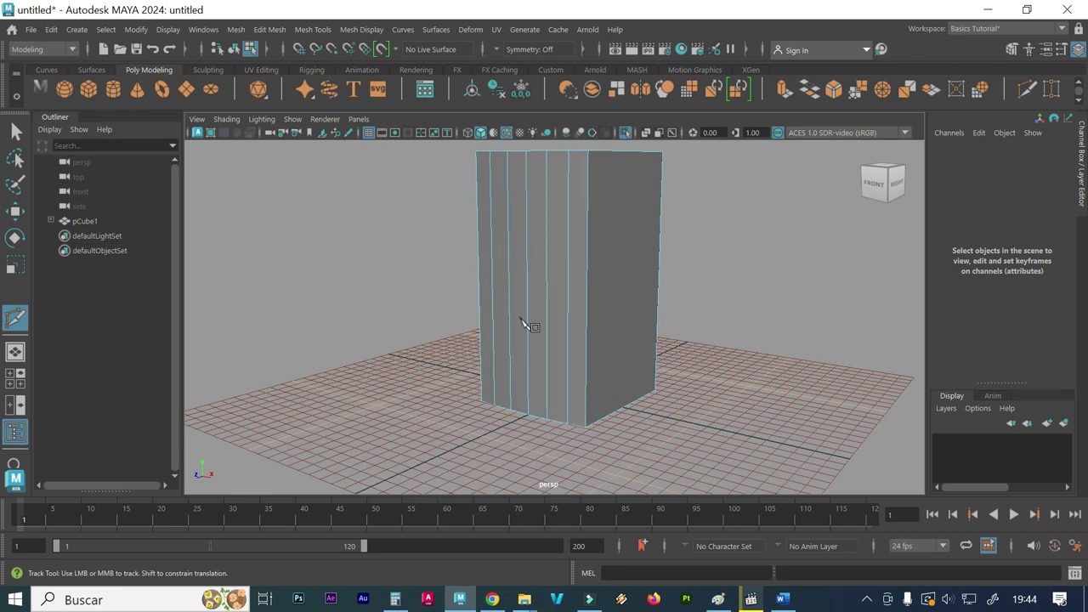
{"action": "left_click_drag", "start_coordinate": [382, 317], "coordinate": [413, 315], "text": "alt"}
{"action": "right_click_drag", "start_coordinate": [417, 315], "coordinate": [363, 348], "text": "alt"}
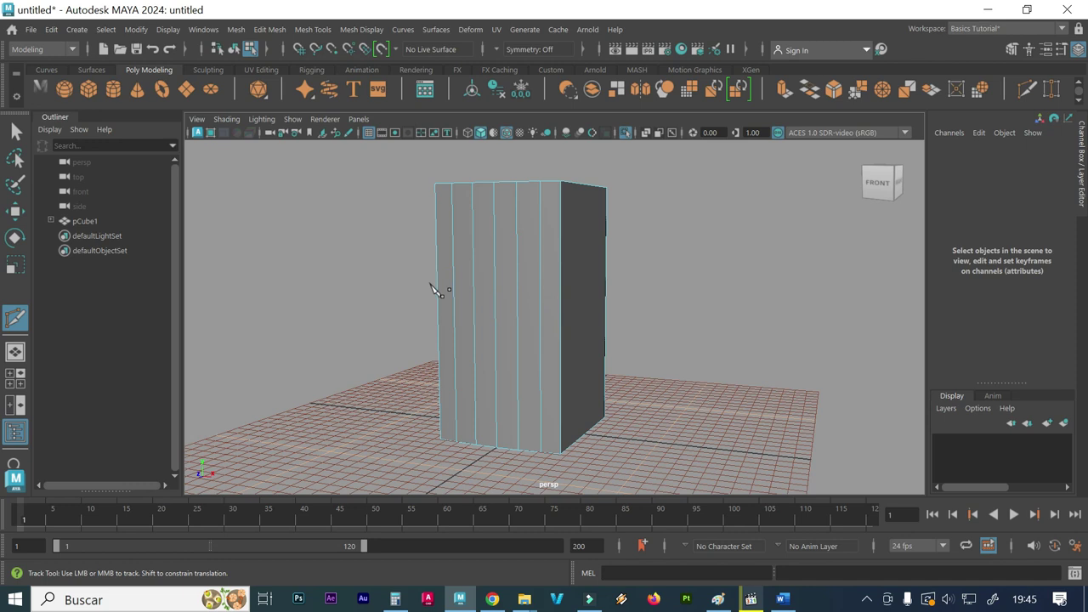
- Insert a horizontal edge loop around pCube1 partway up, crossing the front-face divisions
{"action": "mouse_move", "coordinate": [435, 295]}
{"action": "left_mouse_down"}
{"action": "mouse_move", "coordinate": [443, 252]}
{"action": "mouse_move", "coordinate": [433, 185]}
{"action": "left_mouse_up"}
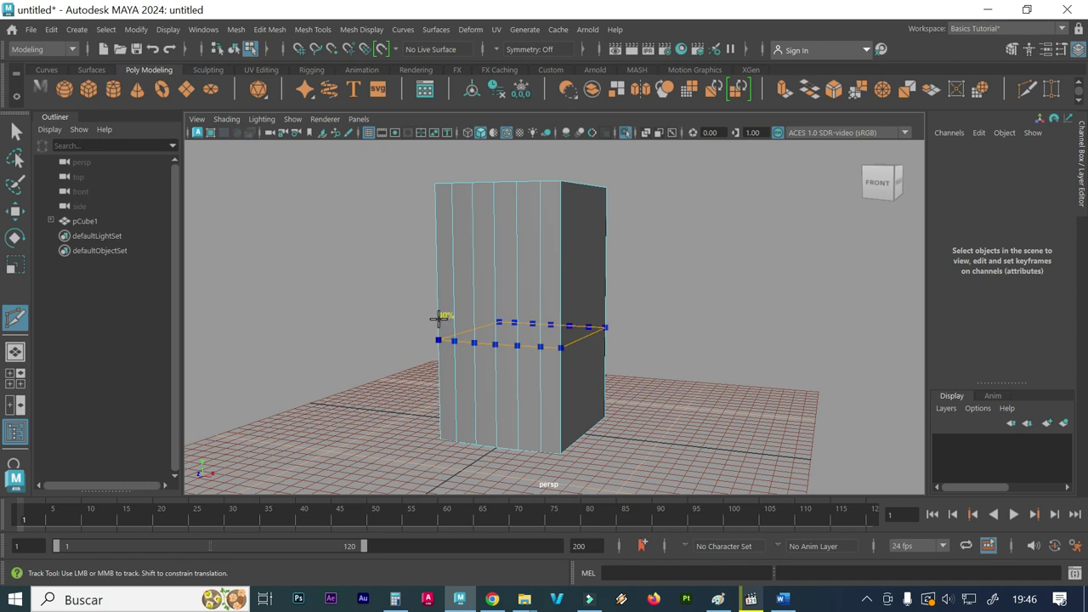
{"action": "left_click", "coordinate": [438, 318], "text": "ctrl"}
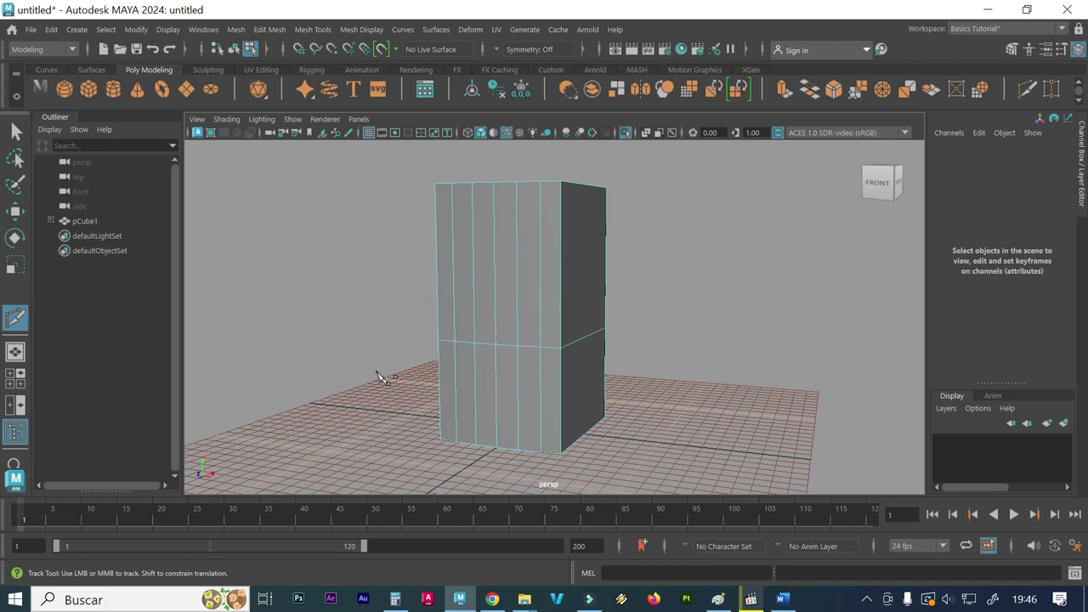
{"action": "left_click_drag", "start_coordinate": [384, 374], "coordinate": [415, 364], "text": "alt"}
{"action": "mouse_move", "coordinate": [559, 368]}
{"action": "left_mouse_down", "text": "alt"}
{"action": "mouse_move", "coordinate": [586, 378]}
{"action": "mouse_move", "coordinate": [527, 379]}
{"action": "mouse_move", "coordinate": [559, 359]}
{"action": "mouse_move", "coordinate": [589, 371]}
{"action": "mouse_move", "coordinate": [607, 351]}
{"action": "mouse_move", "coordinate": [607, 364]}
{"action": "left_mouse_up", "text": "alt"}
{"action": "middle_click_drag", "start_coordinate": [606, 364], "coordinate": [600, 320], "text": "alt"}
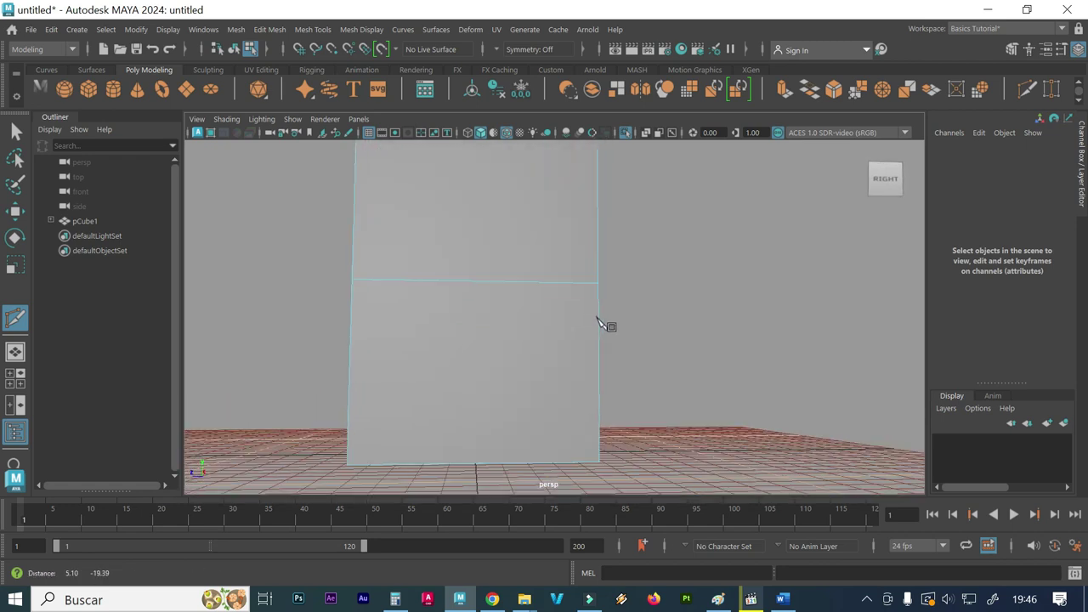
{"action": "key", "text": "space"}
{"action": "key", "text": "space"}
{"action": "mouse_move", "coordinate": [646, 380]}
{"action": "right_mouse_down", "text": "alt"}
{"action": "mouse_move", "coordinate": [721, 330]}
{"action": "mouse_move", "coordinate": [712, 332]}
{"action": "right_mouse_up", "text": "alt"}
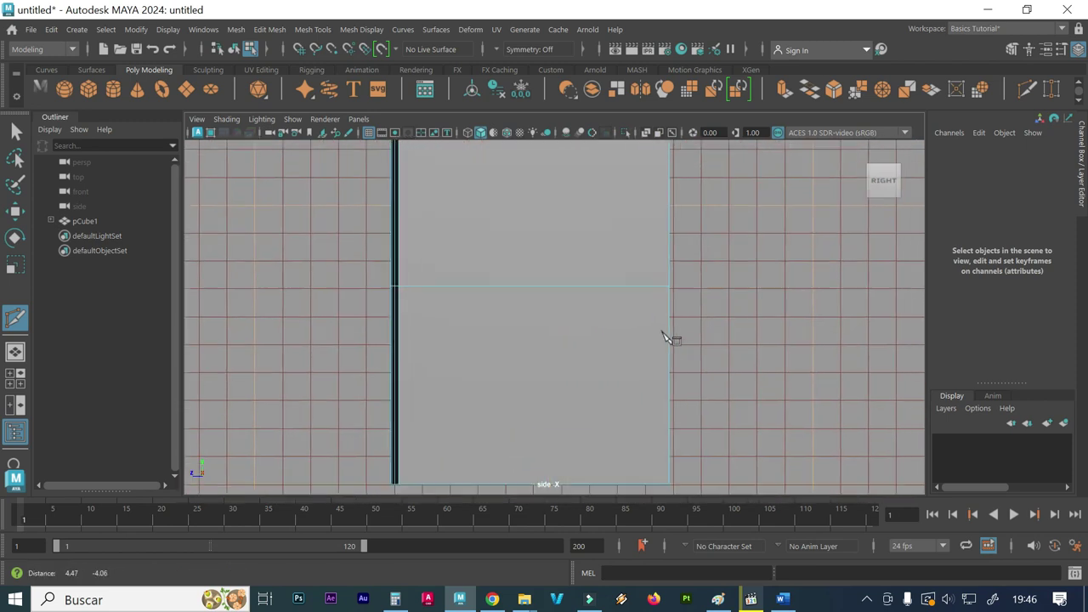
{"action": "middle_click_drag", "start_coordinate": [668, 334], "coordinate": [680, 305], "text": "alt"}
{"action": "left_click", "coordinate": [678, 251]}
{"action": "key", "text": "space"}
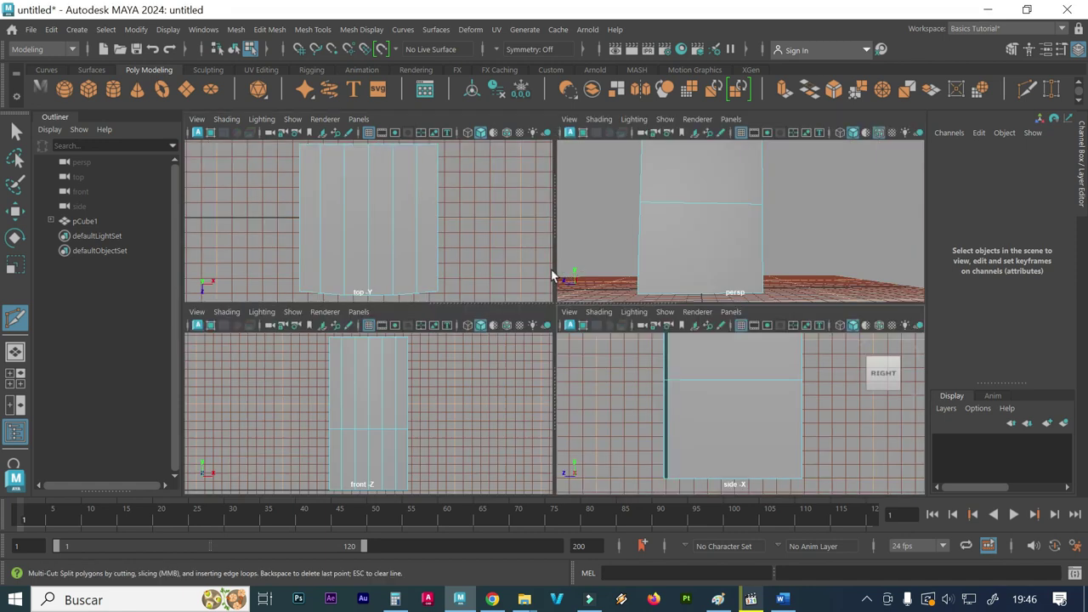
{"action": "key", "text": "space"}
{"action": "mouse_move", "coordinate": [570, 292]}
{"action": "left_mouse_down", "text": "alt"}
{"action": "mouse_move", "coordinate": [328, 238]}
{"action": "mouse_move", "coordinate": [459, 303]}
{"action": "left_mouse_up", "text": "alt"}
{"action": "mouse_move", "coordinate": [514, 323]}
{"action": "left_mouse_down", "text": "alt"}
{"action": "mouse_move", "coordinate": [573, 311]}
{"action": "mouse_move", "coordinate": [561, 327]}
{"action": "mouse_move", "coordinate": [515, 340]}
{"action": "left_mouse_up", "text": "alt"}
{"action": "right_click_drag", "start_coordinate": [515, 340], "coordinate": [627, 328], "text": "alt"}
{"action": "mouse_move", "coordinate": [597, 361]}
{"action": "left_mouse_down", "text": "alt"}
{"action": "mouse_move", "coordinate": [578, 418]}
{"action": "mouse_move", "coordinate": [541, 420]}
{"action": "mouse_move", "coordinate": [590, 417]}
{"action": "left_mouse_up", "text": "alt"}
{"action": "right_click_drag", "start_coordinate": [583, 416], "coordinate": [606, 393], "text": "alt"}
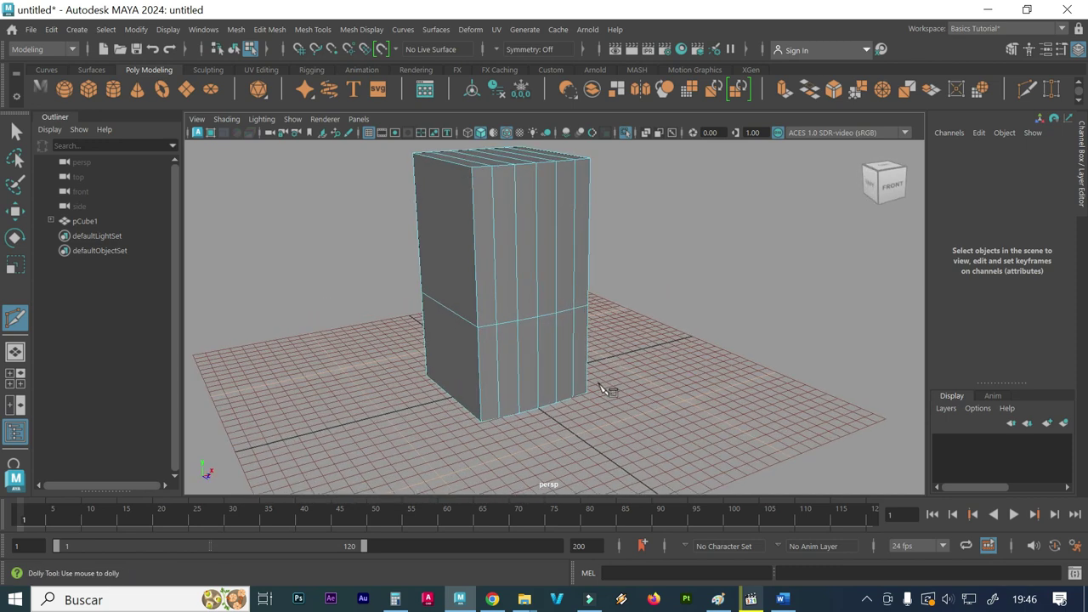
{"action": "left_click_drag", "start_coordinate": [607, 393], "coordinate": [607, 413], "text": "alt"}
- Cut a slanted edge from the horizontal loop up to the upper diagonal edge on the front face
{"action": "middle_click_drag", "start_coordinate": [607, 413], "coordinate": [611, 417], "text": "alt"}
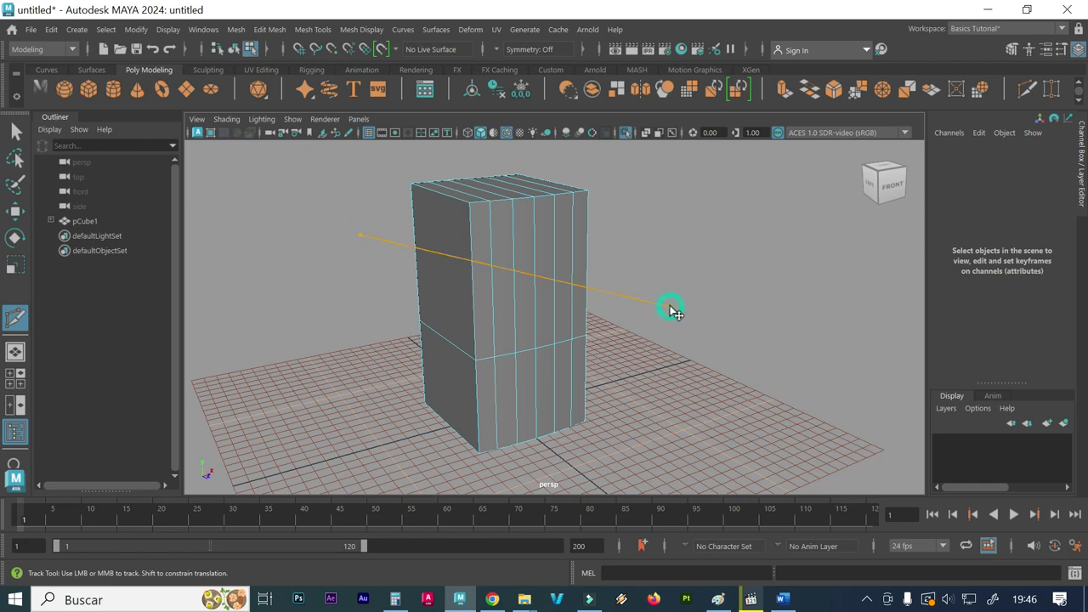
{"action": "mouse_move", "coordinate": [671, 310]}
{"action": "left_mouse_down", "text": "alt"}
{"action": "mouse_move", "coordinate": [644, 320]}
{"action": "mouse_move", "coordinate": [420, 318]}
{"action": "mouse_move", "coordinate": [680, 306]}
{"action": "mouse_move", "coordinate": [667, 307]}
{"action": "left_mouse_up", "text": "alt"}
{"action": "right_click_drag", "start_coordinate": [453, 292], "coordinate": [559, 334], "text": "alt"}
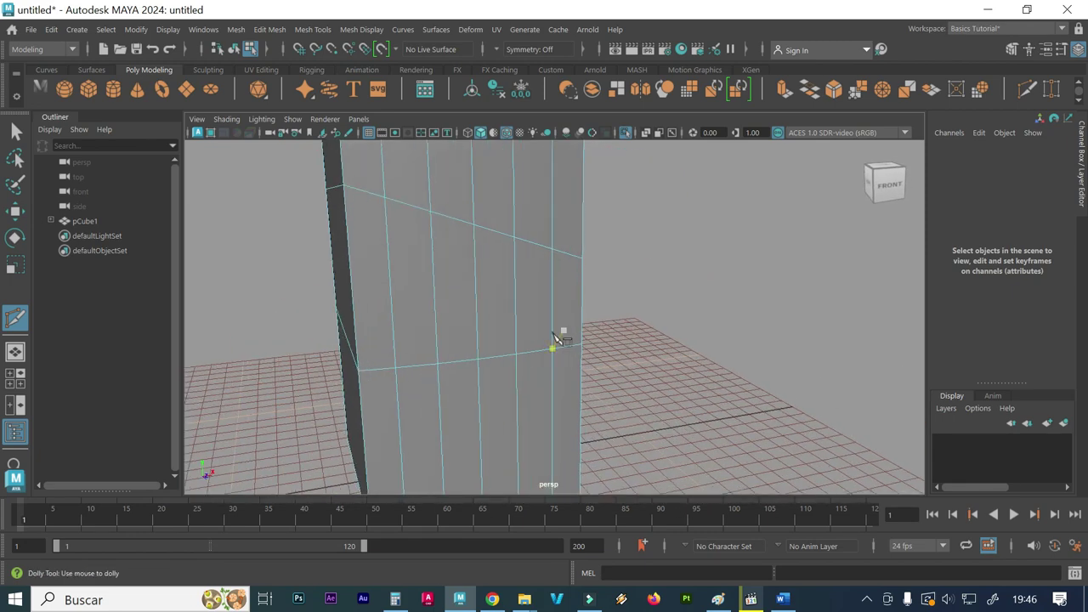
{"action": "left_click", "coordinate": [357, 371]}
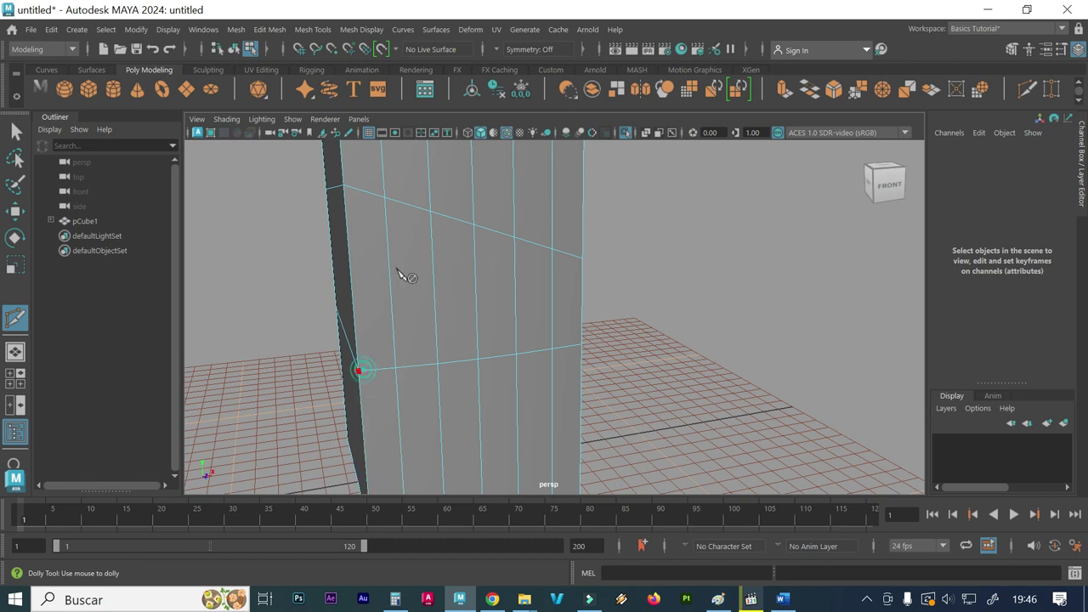
{"action": "left_click", "coordinate": [384, 200]}
{"action": "key", "text": "Return"}
{"action": "mouse_move", "coordinate": [311, 271]}
{"action": "left_mouse_down", "text": "alt"}
{"action": "mouse_move", "coordinate": [451, 281]}
{"action": "mouse_move", "coordinate": [286, 252]}
{"action": "mouse_move", "coordinate": [291, 263]}
{"action": "left_mouse_up", "text": "alt"}
{"action": "right_click_drag", "start_coordinate": [445, 293], "coordinate": [417, 303], "text": "alt"}
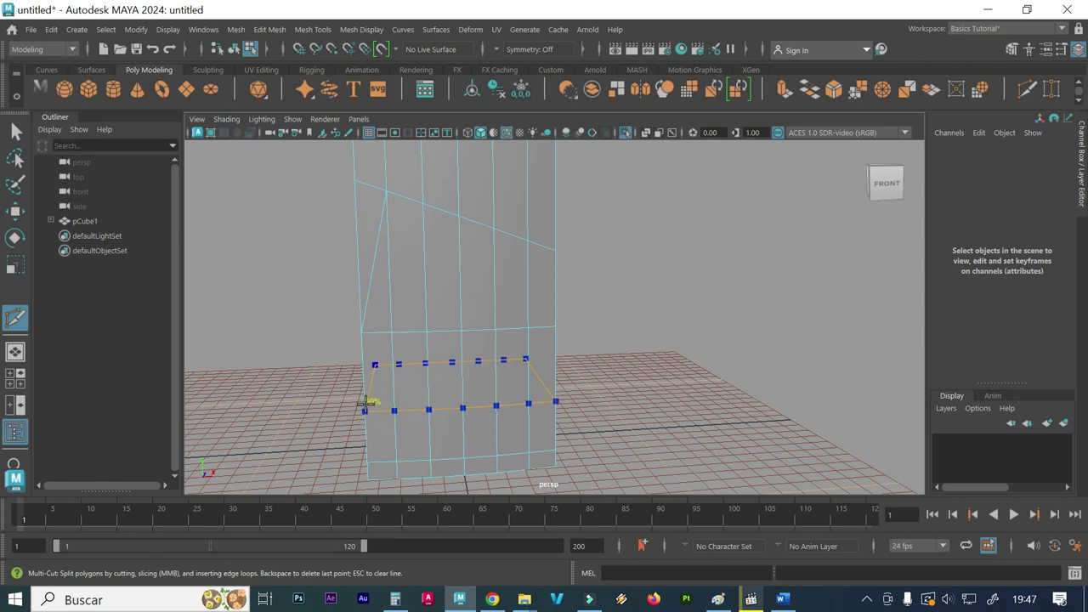
- Insert a second horizontal edge loop near the box's base, below the first loop
{"action": "left_click", "coordinate": [365, 403], "text": "ctrl"}
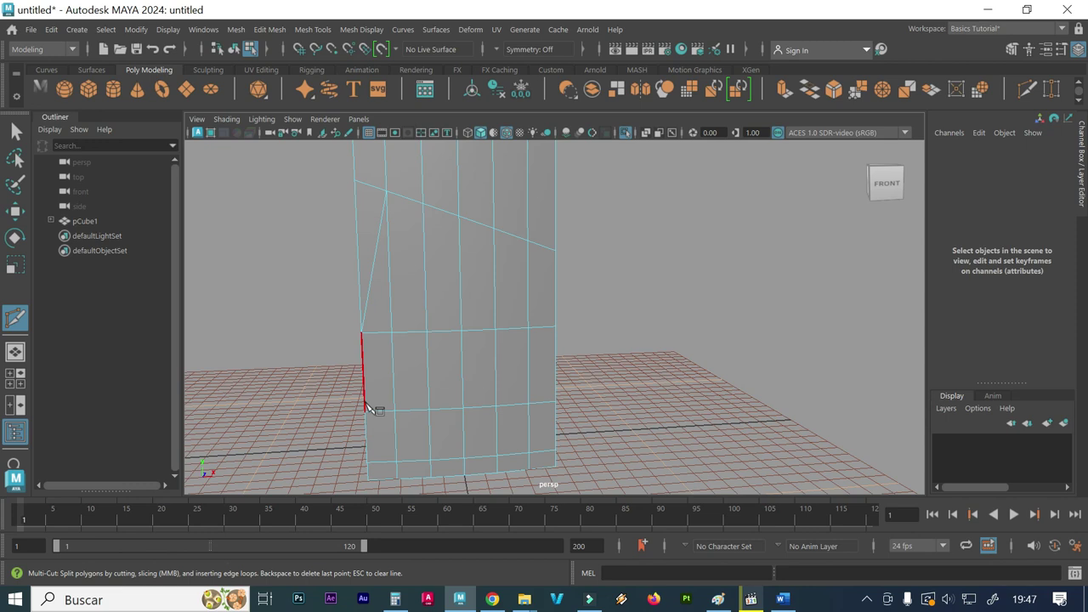
{"action": "scroll", "coordinate": [621, 349], "scroll_direction": "down", "scroll_amount": 3}
{"action": "scroll", "coordinate": [607, 335], "scroll_direction": "down", "scroll_amount": 3}
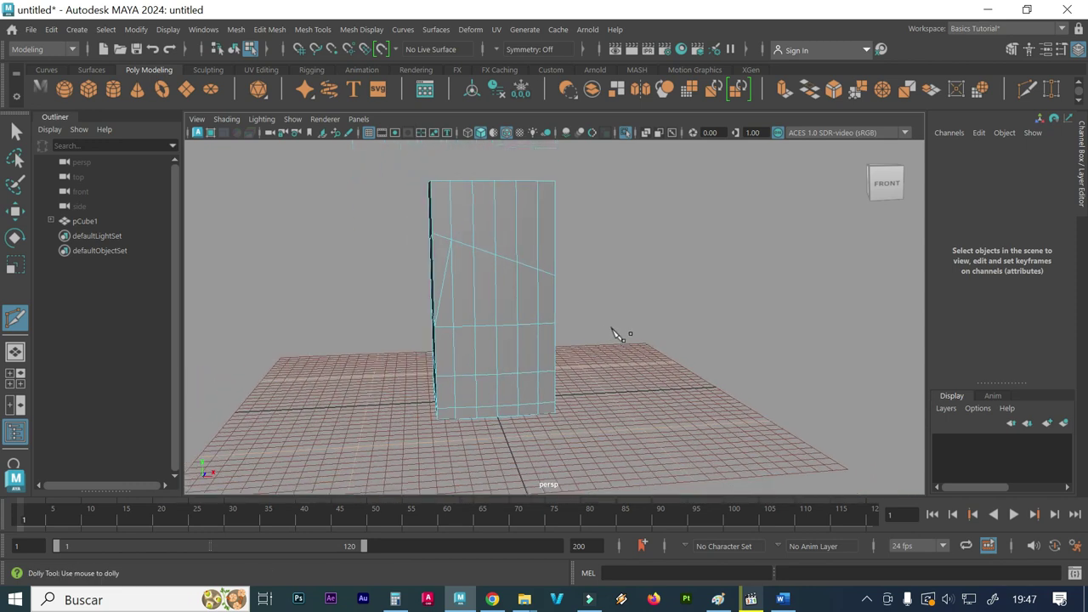
{"action": "middle_click_drag", "start_coordinate": [611, 331], "coordinate": [599, 359], "text": "alt"}
{"action": "left_click_drag", "start_coordinate": [599, 361], "coordinate": [626, 359], "text": "alt"}
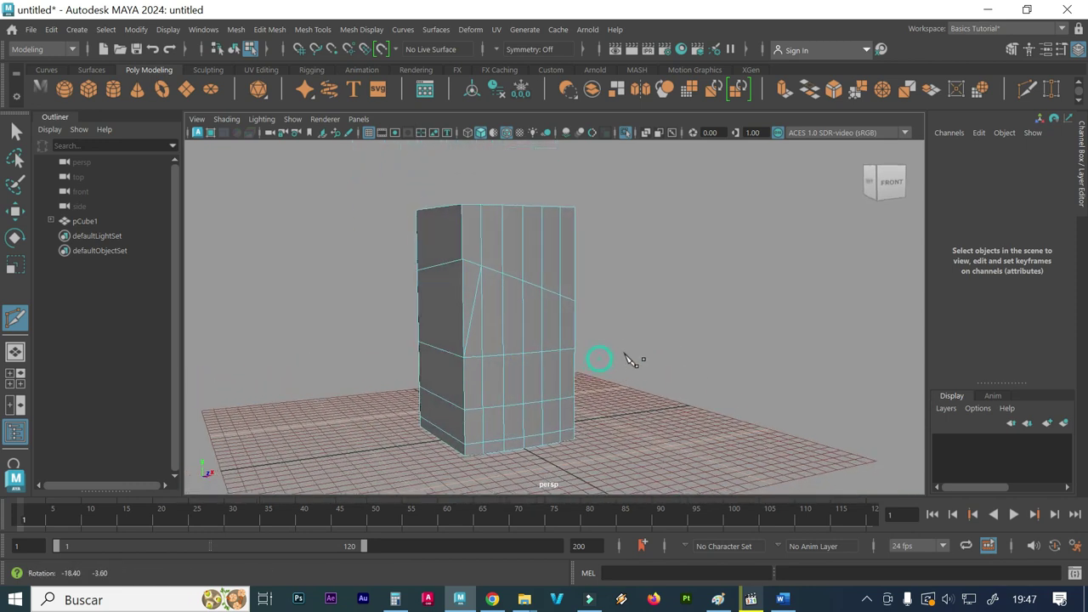